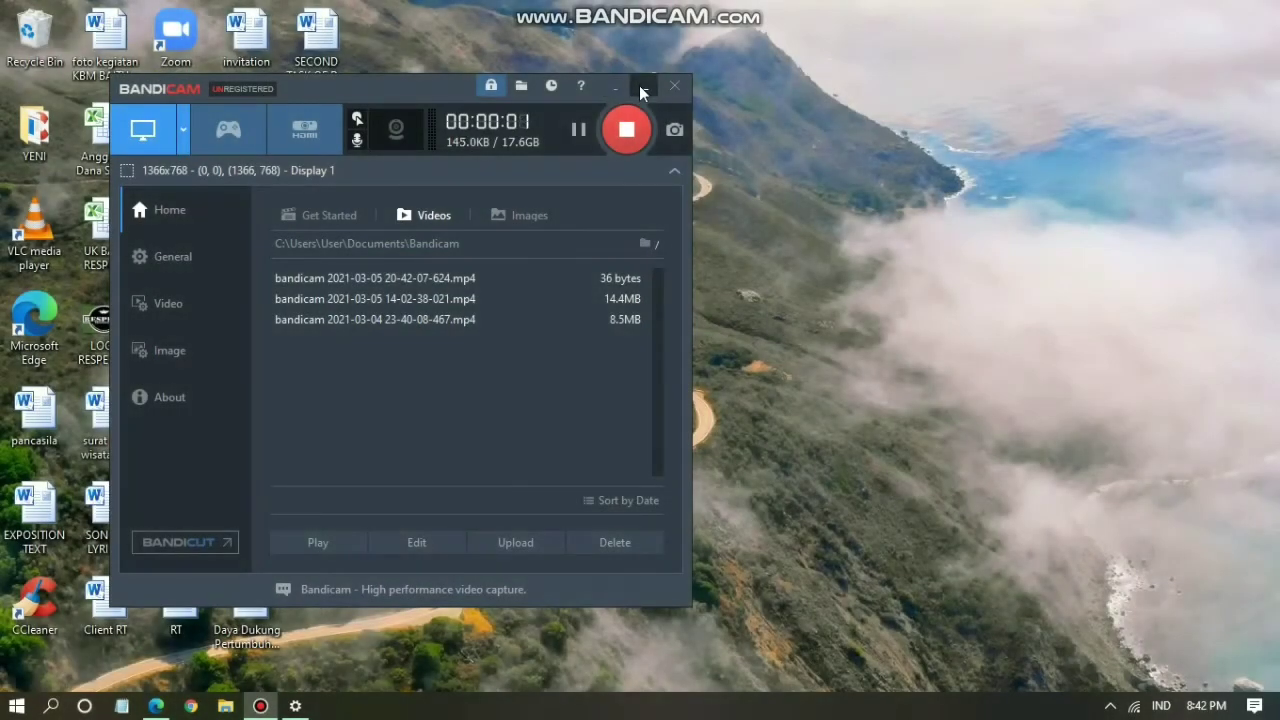
Step: Minimize the Bandicam window so the desktop is visible
{"action": "left_click", "coordinate": [643, 87]}
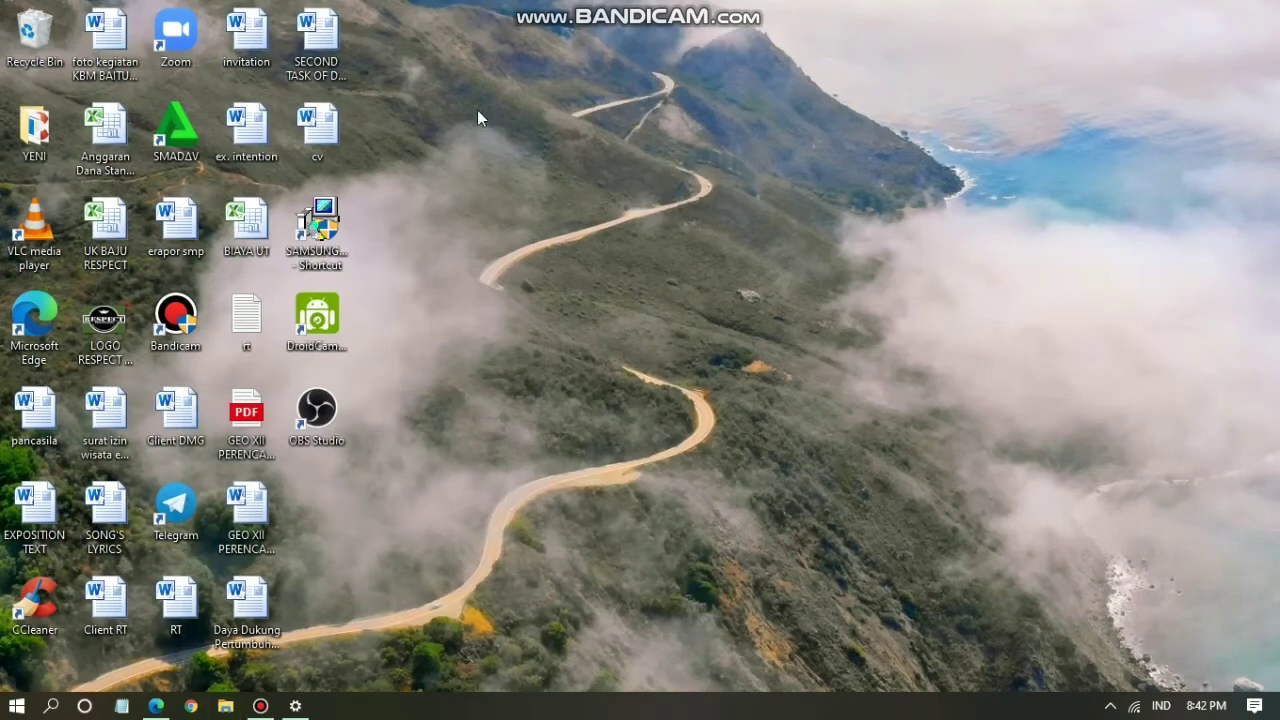
Step: Open the unread chat in WhatsApp Web and send 'hi, good evening'
{"action": "left_click", "coordinate": [157, 706]}
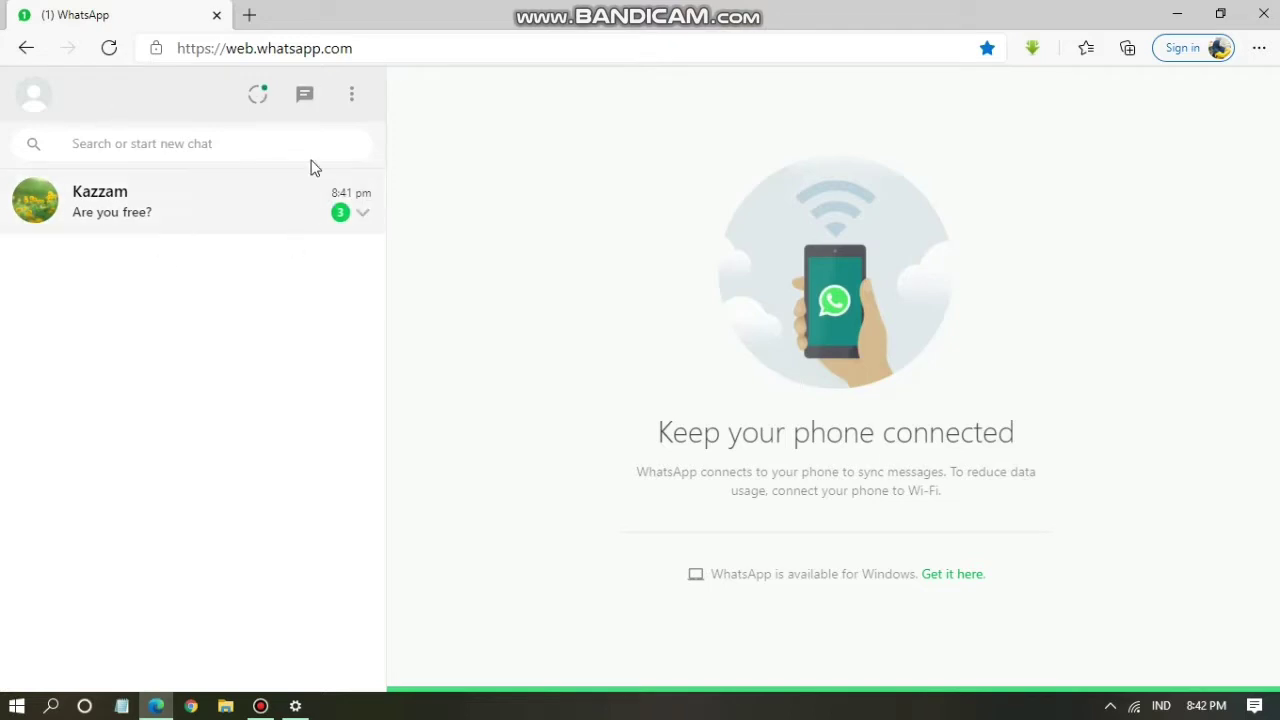
{"action": "left_click", "coordinate": [202, 234]}
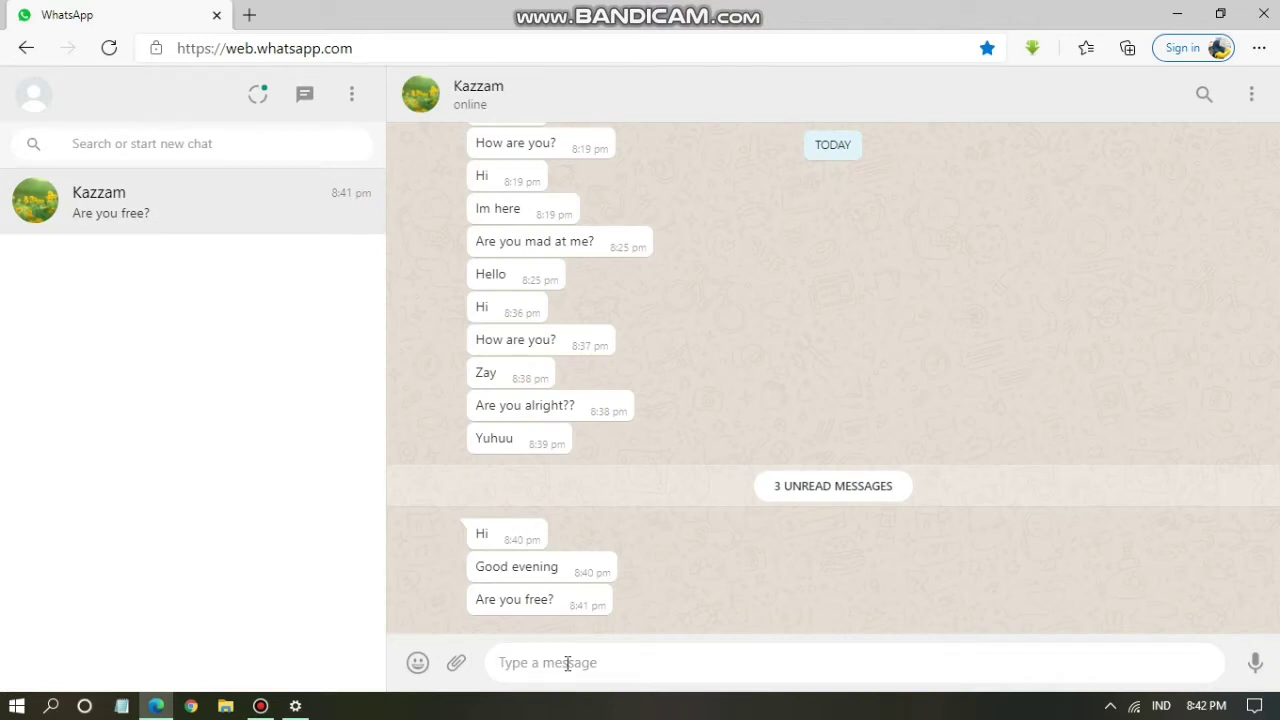
{"action": "type", "text": "hi, goo"}
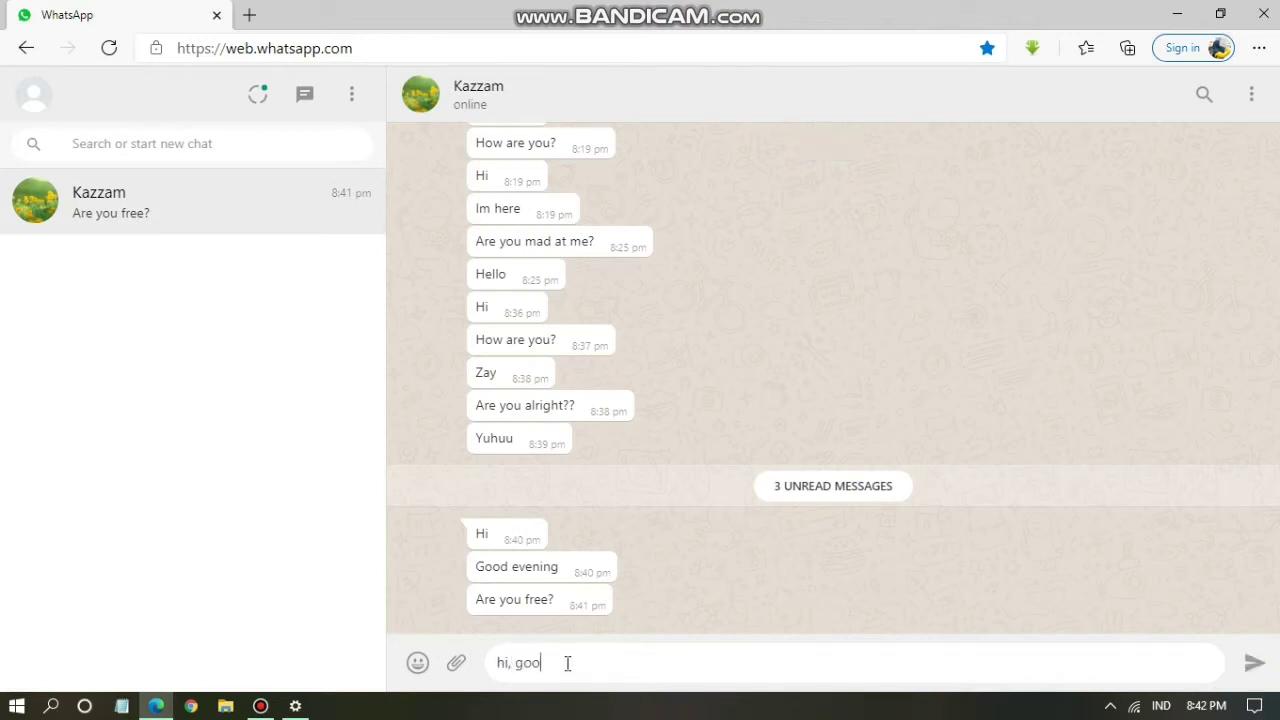
{"action": "type", "text": "d evening"}
{"action": "key", "text": "Return"}
Step: Send 'fine' and 'how about u?', then minimize the browser
{"action": "type", "text": "fine"}
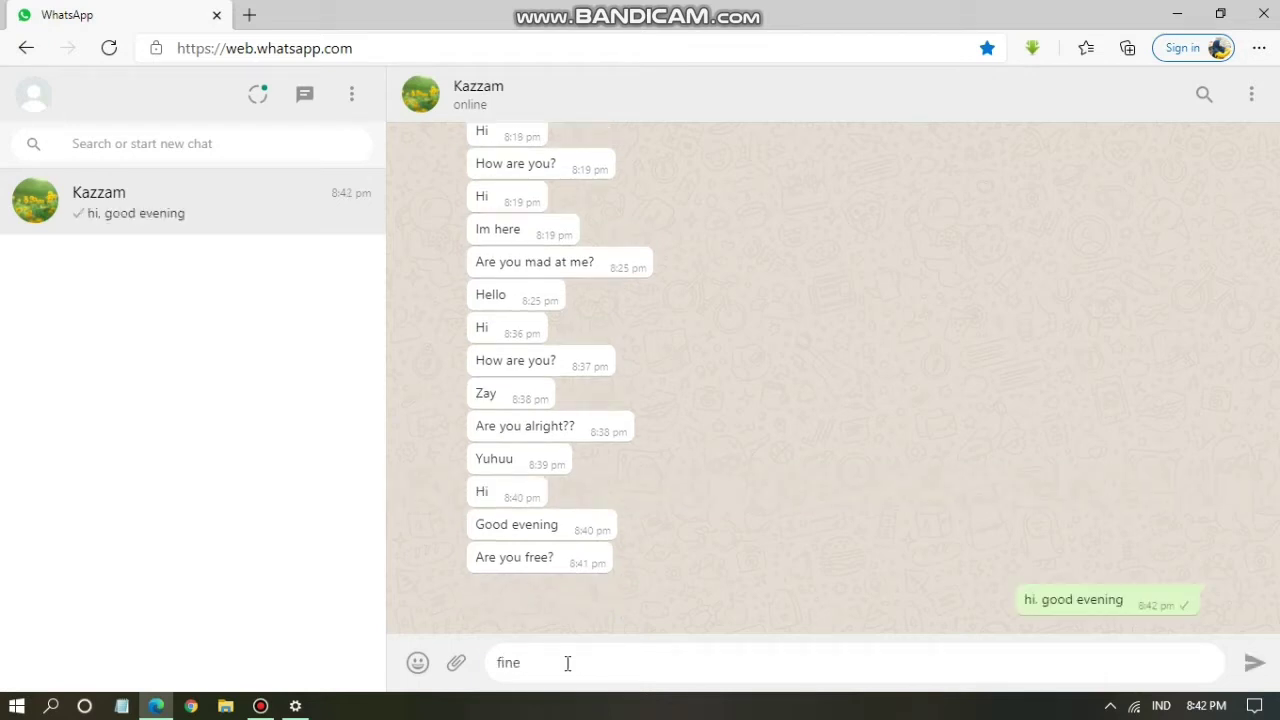
{"action": "key", "text": "Return"}
{"action": "type", "text": "how about u?"}
{"action": "key", "text": "Return"}
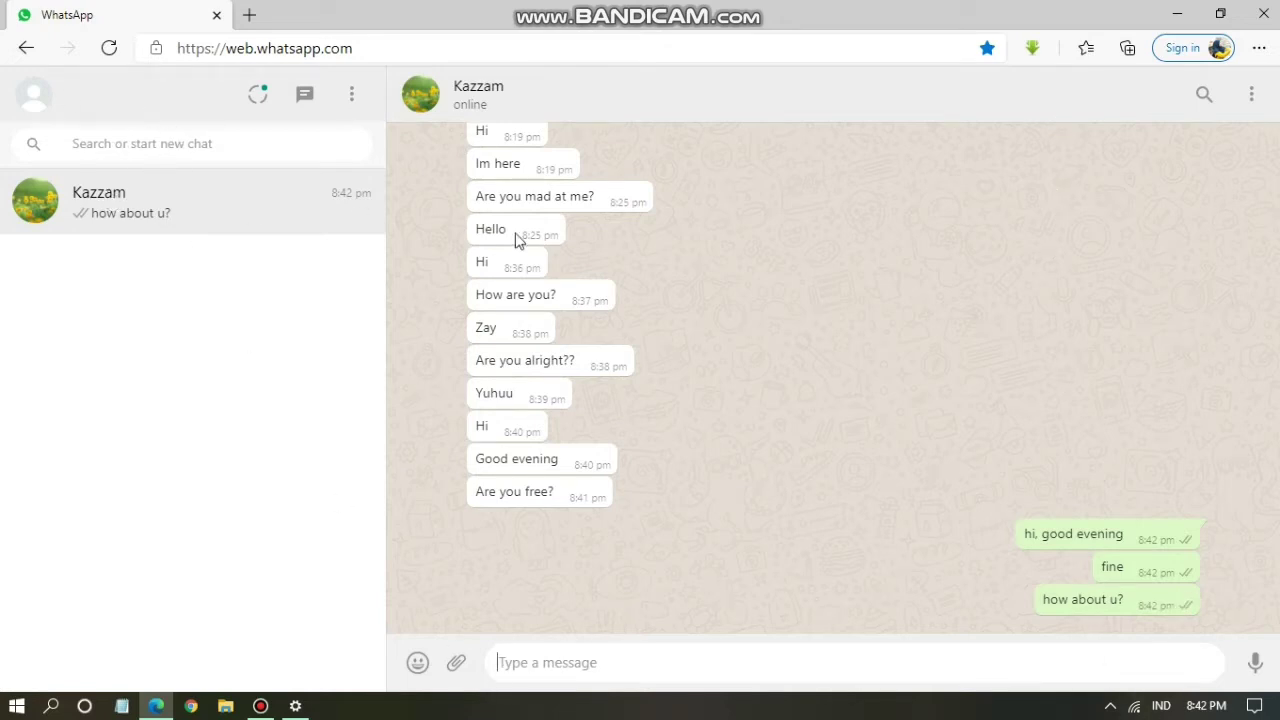
{"action": "left_click", "coordinate": [1177, 14]}
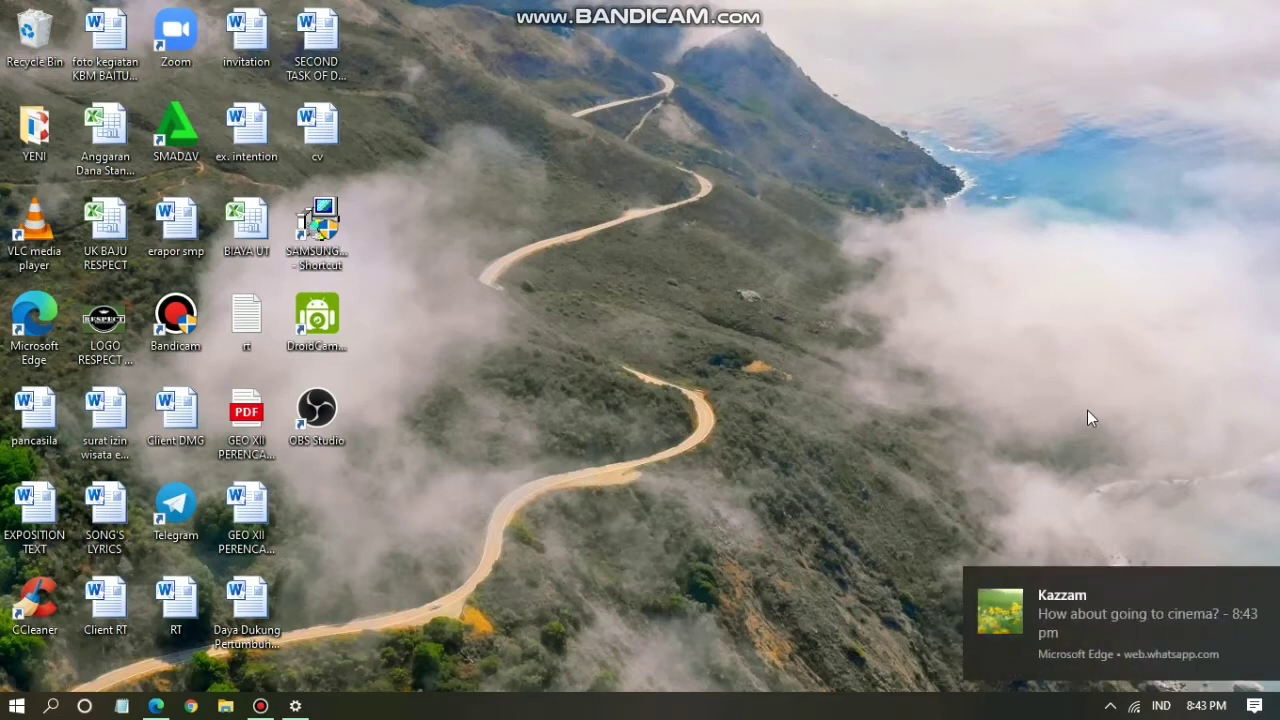
Step: Open the cinema message notification and restore WhatsApp Web from the taskbar
{"action": "left_click", "coordinate": [1073, 641]}
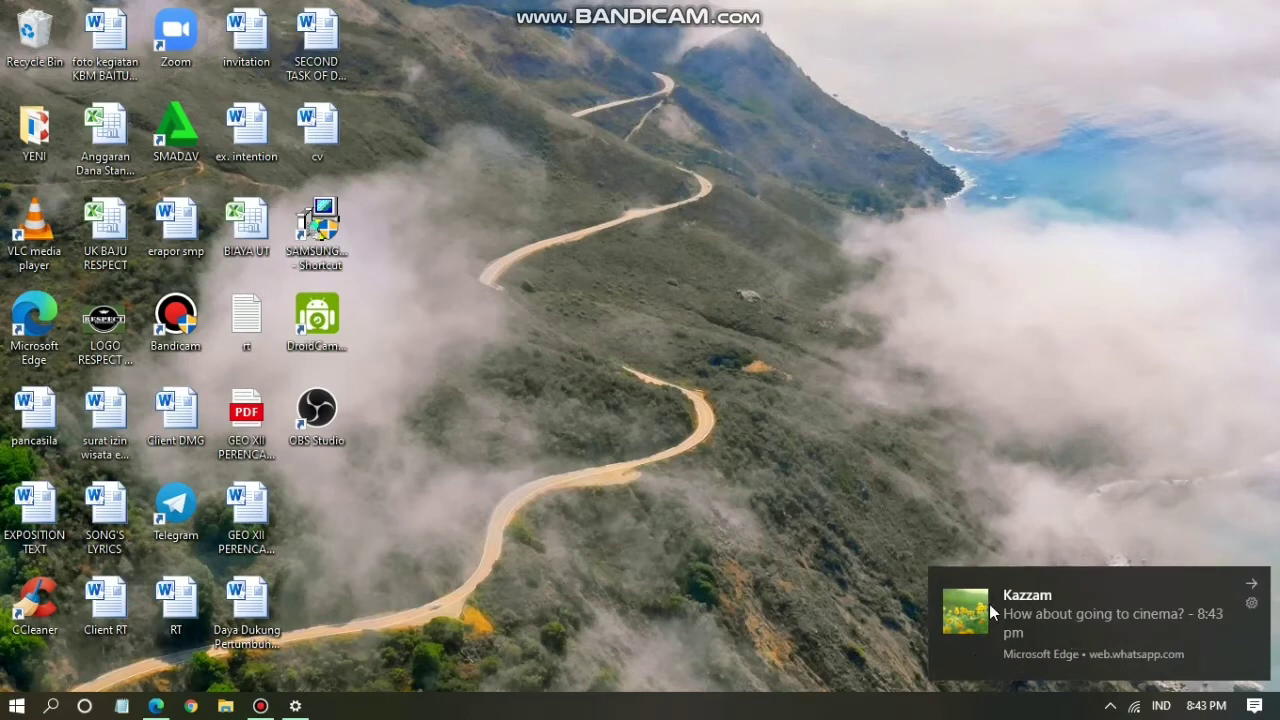
{"action": "left_click", "coordinate": [155, 706]}
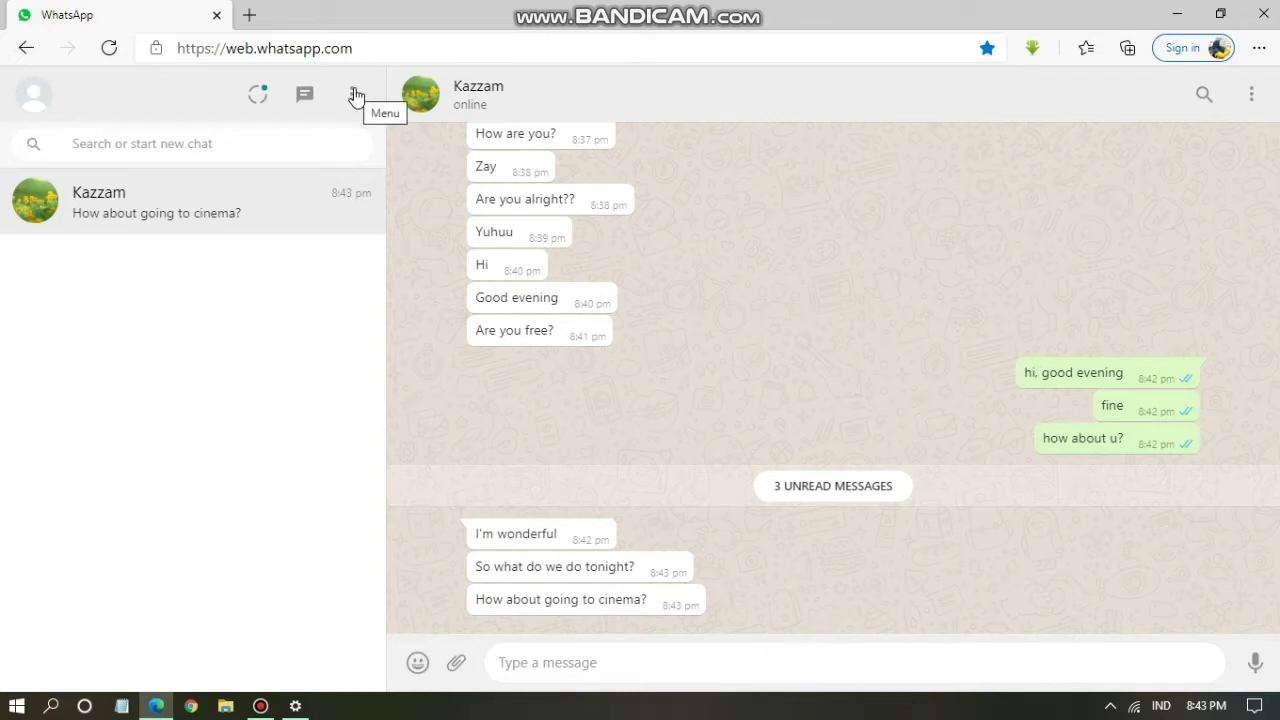
Step: Open Settings > Notifications and try the Sounds and Desktop Alerts toggles
{"action": "left_click", "coordinate": [353, 94]}
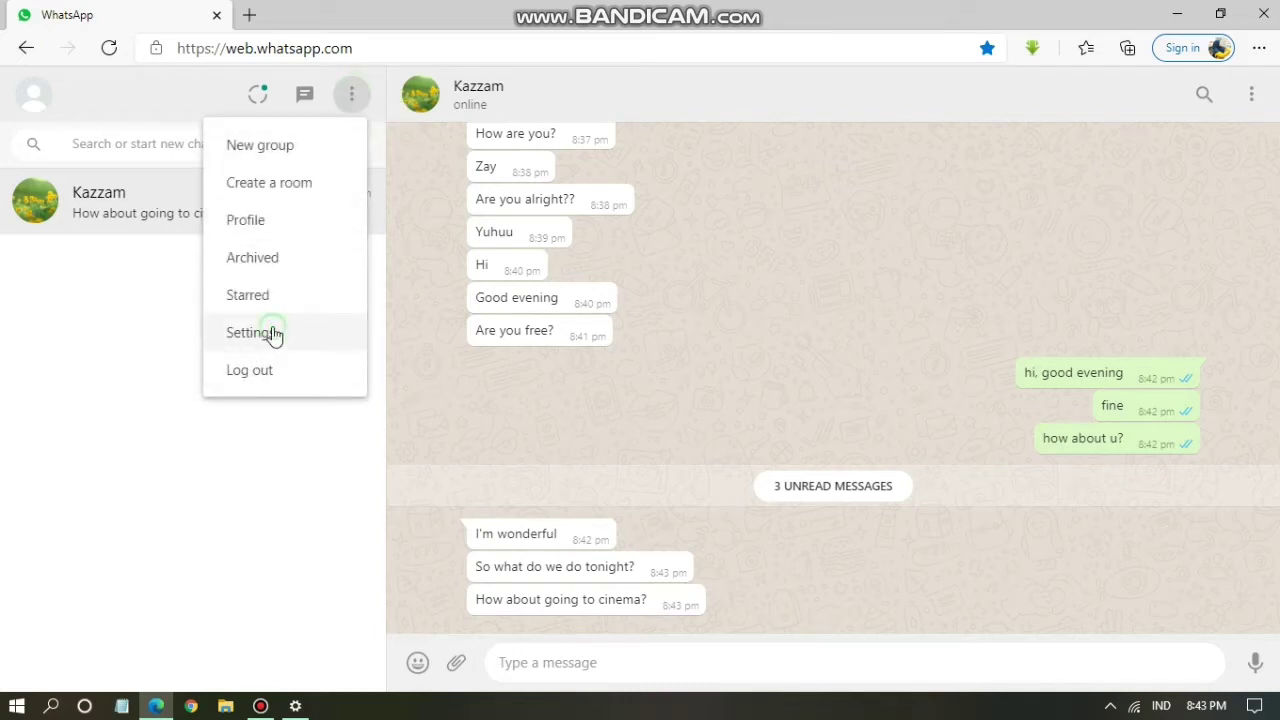
{"action": "left_click", "coordinate": [272, 333]}
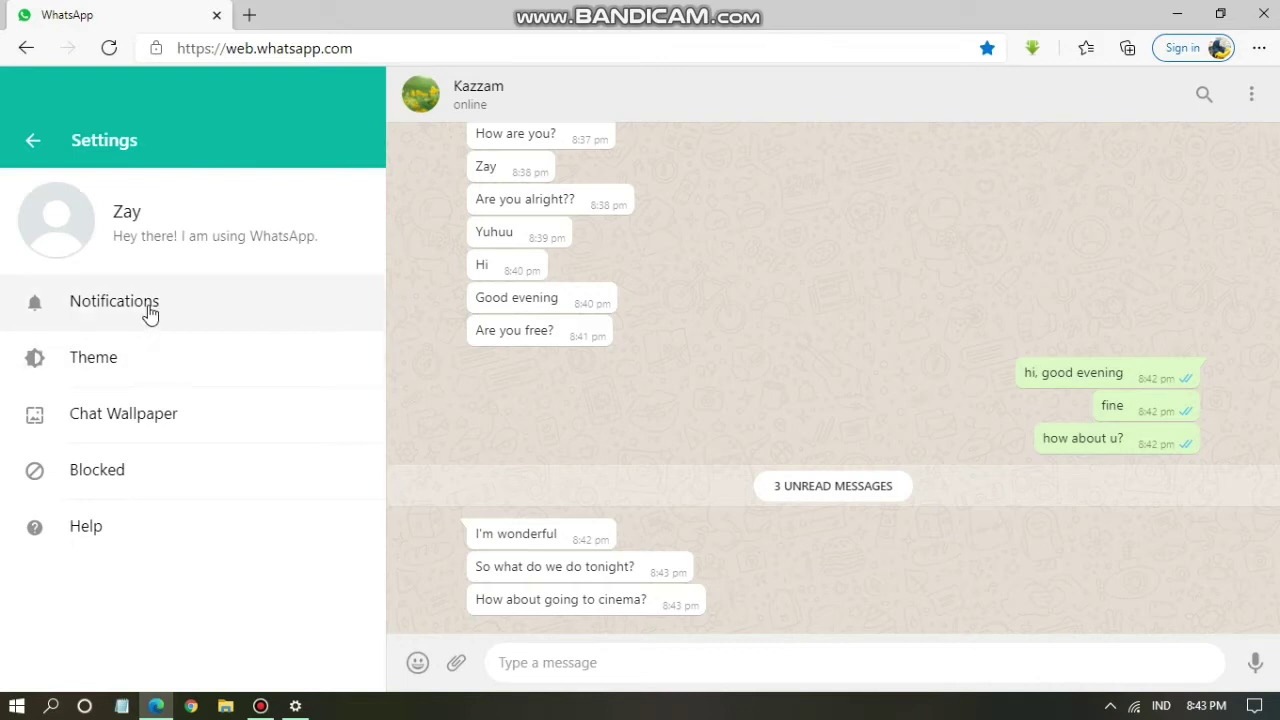
{"action": "left_click", "coordinate": [148, 309]}
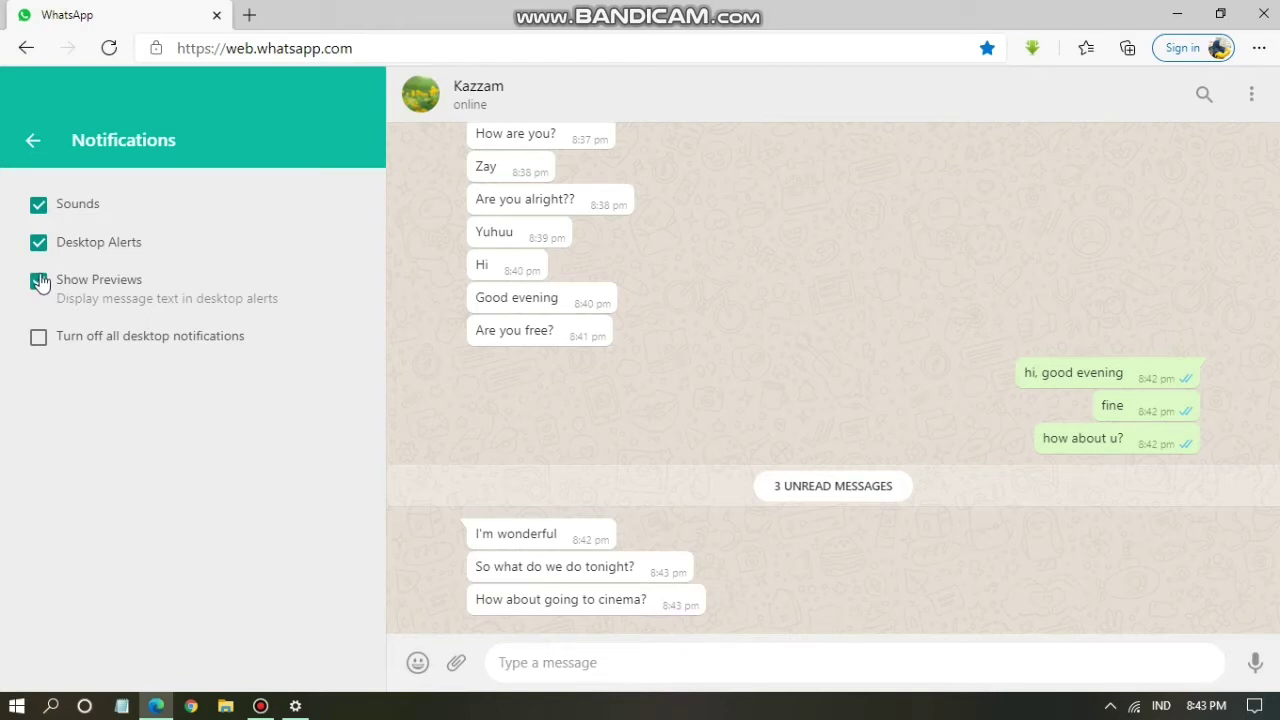
{"action": "left_click", "coordinate": [40, 206]}
{"action": "left_click", "coordinate": [40, 206]}
{"action": "left_click", "coordinate": [38, 242]}
{"action": "left_click", "coordinate": [38, 242]}
Step: Turn off Sounds and Show Previews, return to chats, and minimize the browser
{"action": "left_click", "coordinate": [38, 207]}
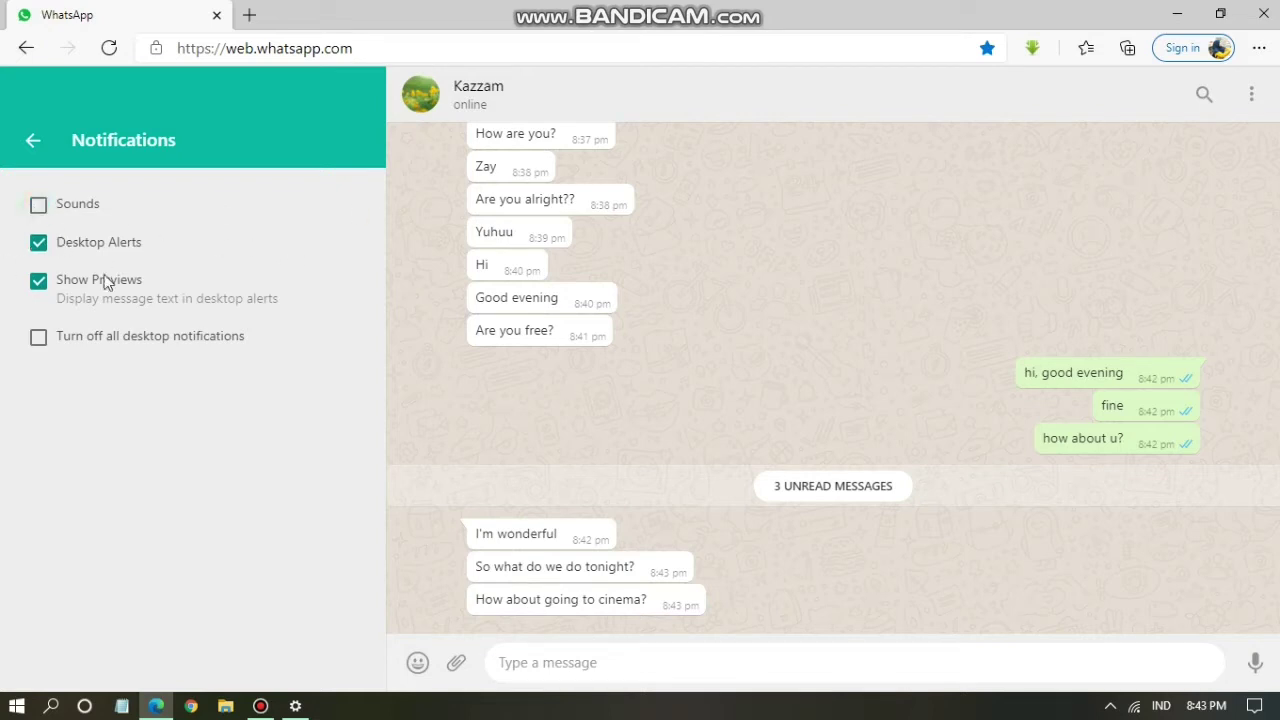
{"action": "left_click", "coordinate": [38, 281]}
{"action": "left_click", "coordinate": [34, 145]}
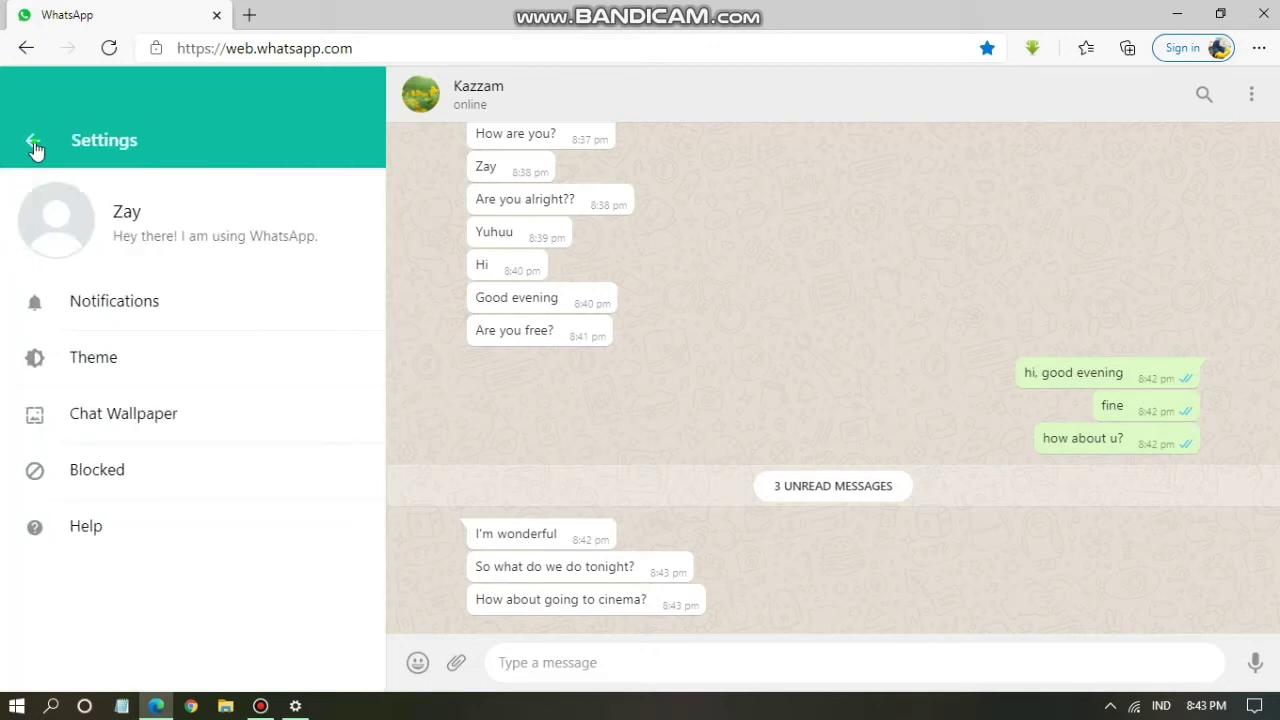
{"action": "left_click", "coordinate": [34, 145]}
{"action": "left_click", "coordinate": [1177, 12]}
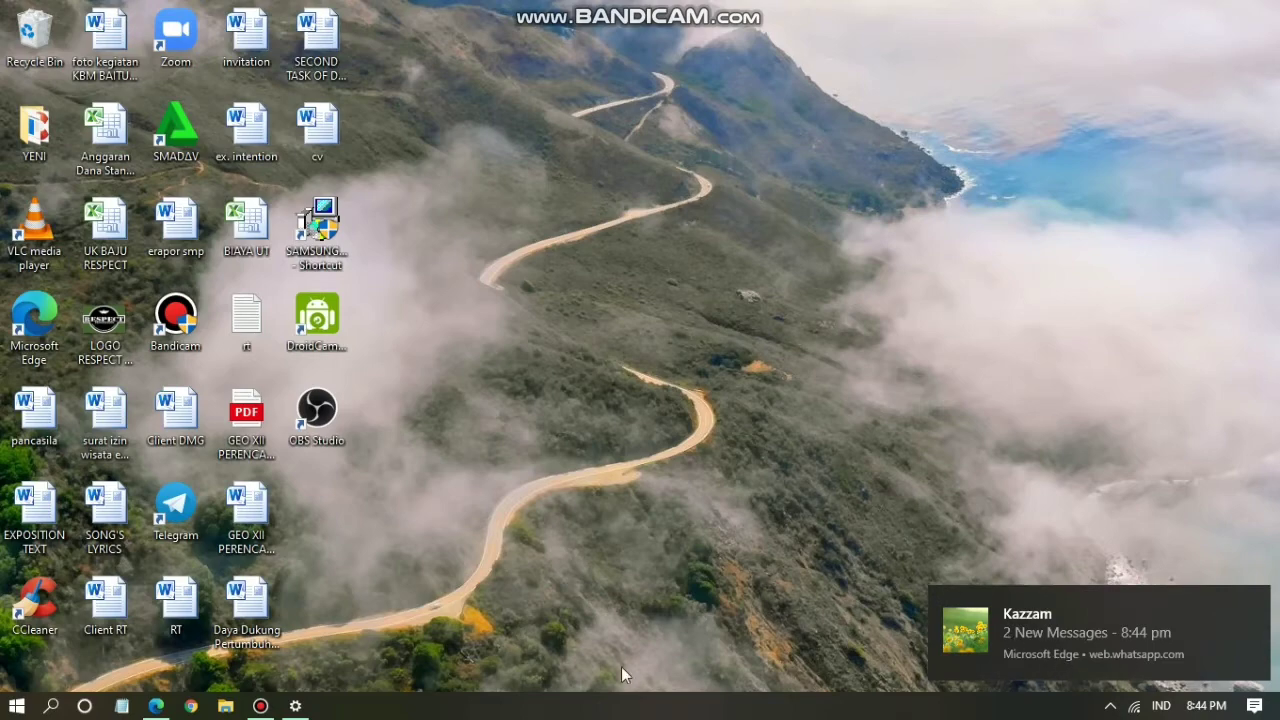
Step: Restore WhatsApp Web to read the unread 'Hi' and 'Hello' messages
{"action": "left_click", "coordinate": [155, 706]}
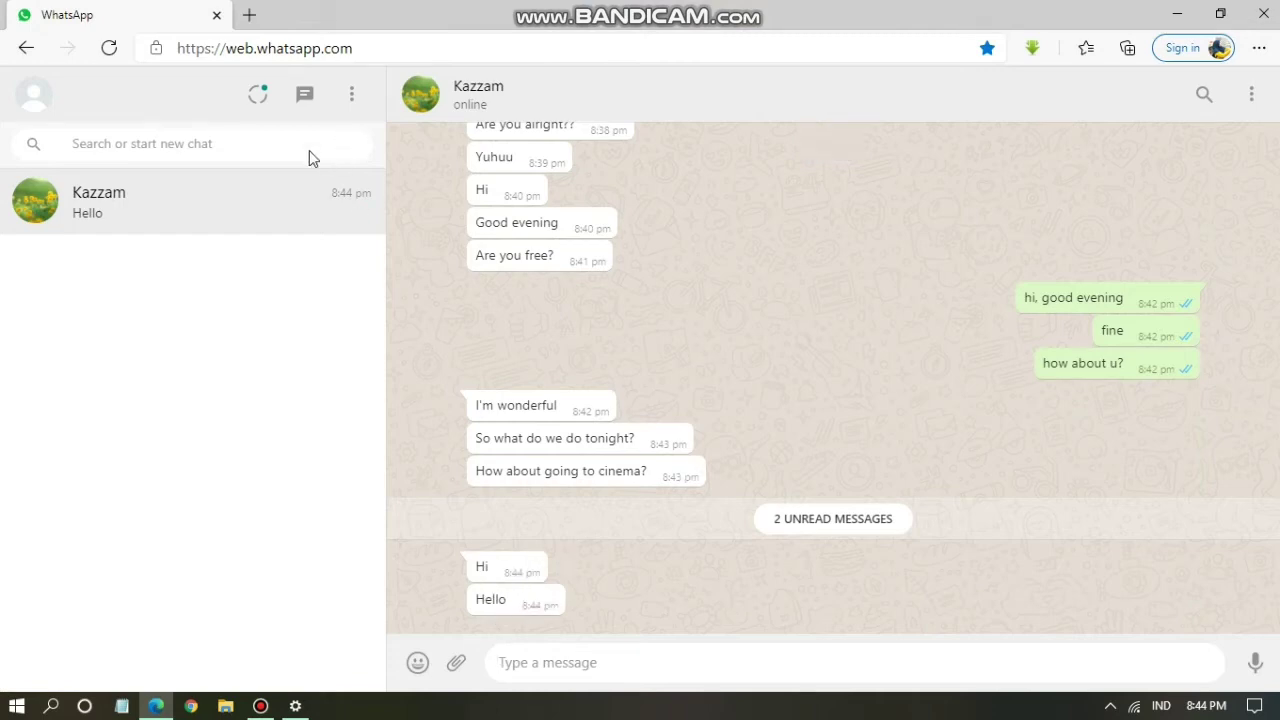
Step: Mute all desktop notifications for 8 Hours in Settings > Notifications
{"action": "left_click", "coordinate": [350, 104]}
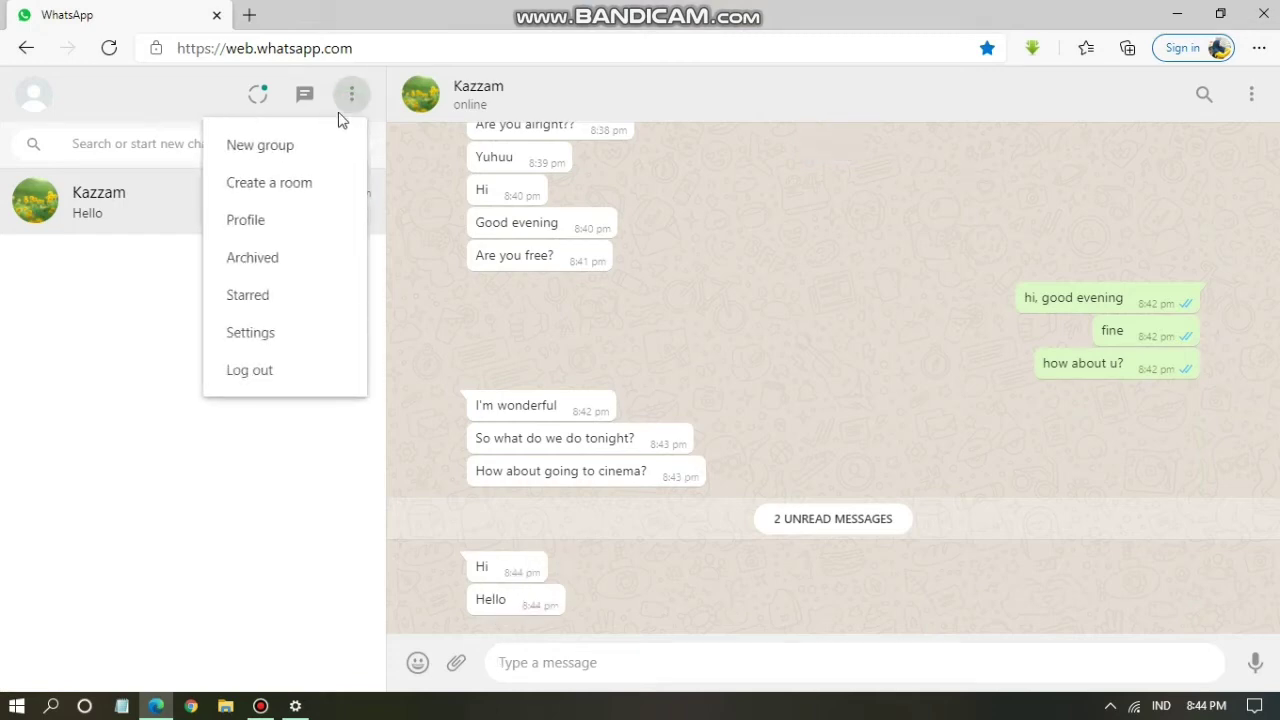
{"action": "left_click", "coordinate": [287, 333]}
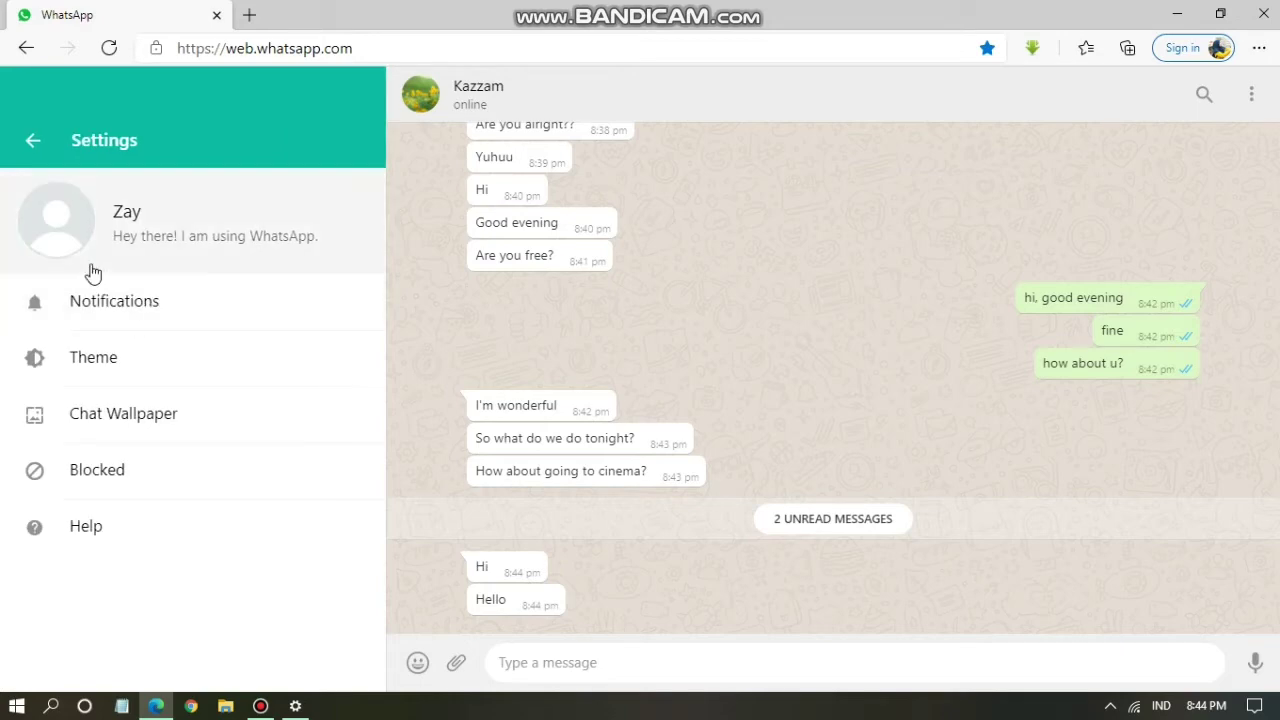
{"action": "left_click", "coordinate": [98, 326]}
{"action": "left_click", "coordinate": [39, 340]}
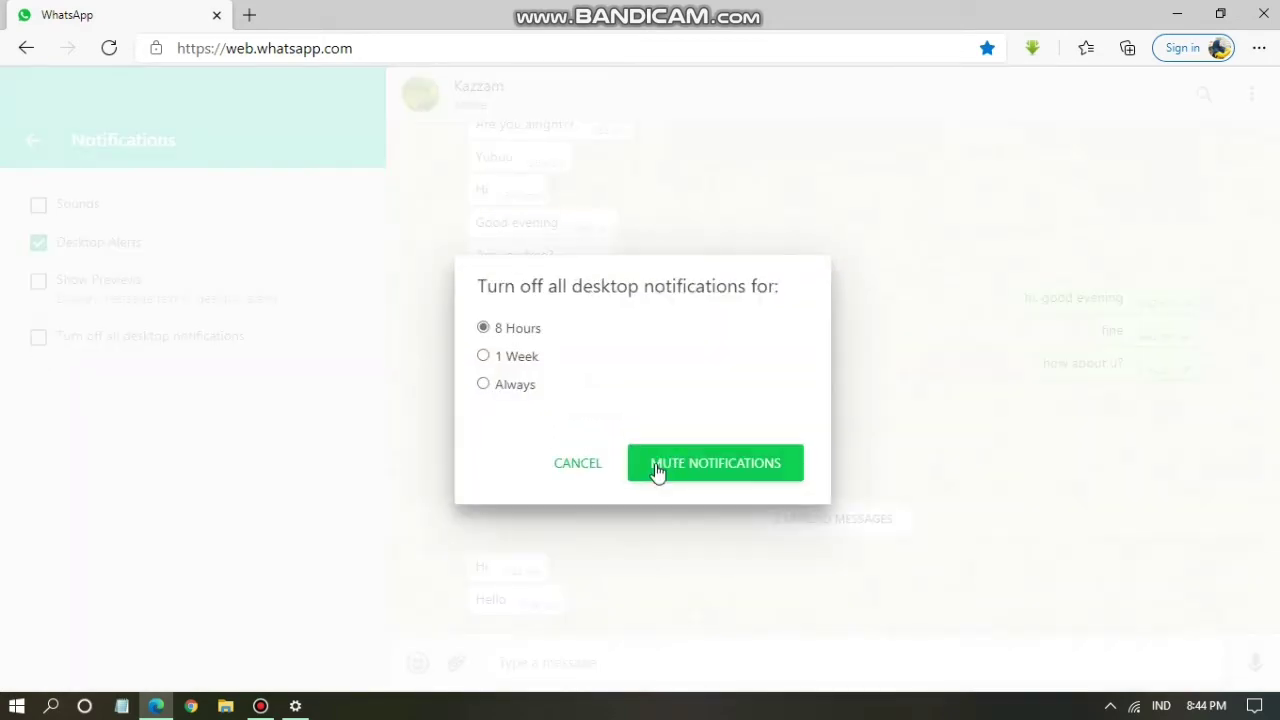
{"action": "left_click", "coordinate": [659, 465]}
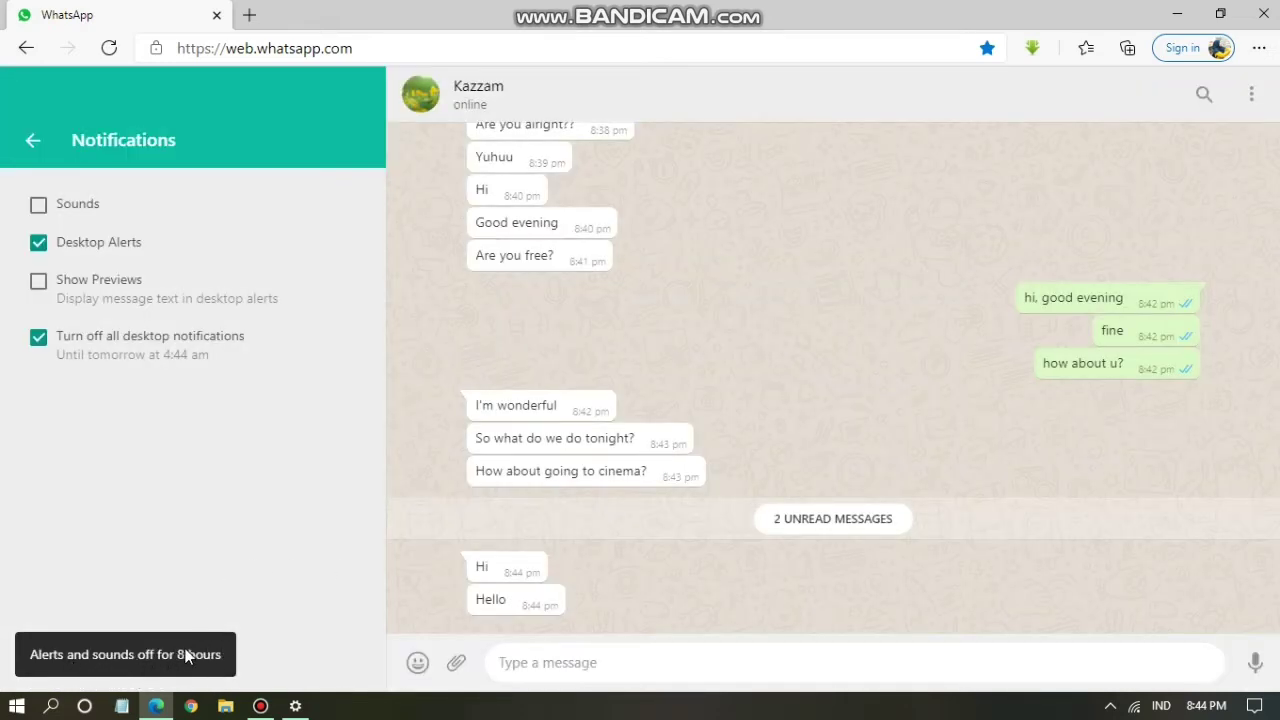
Step: Return to Settings, minimize the browser, then bring WhatsApp Web back
{"action": "left_click", "coordinate": [32, 140]}
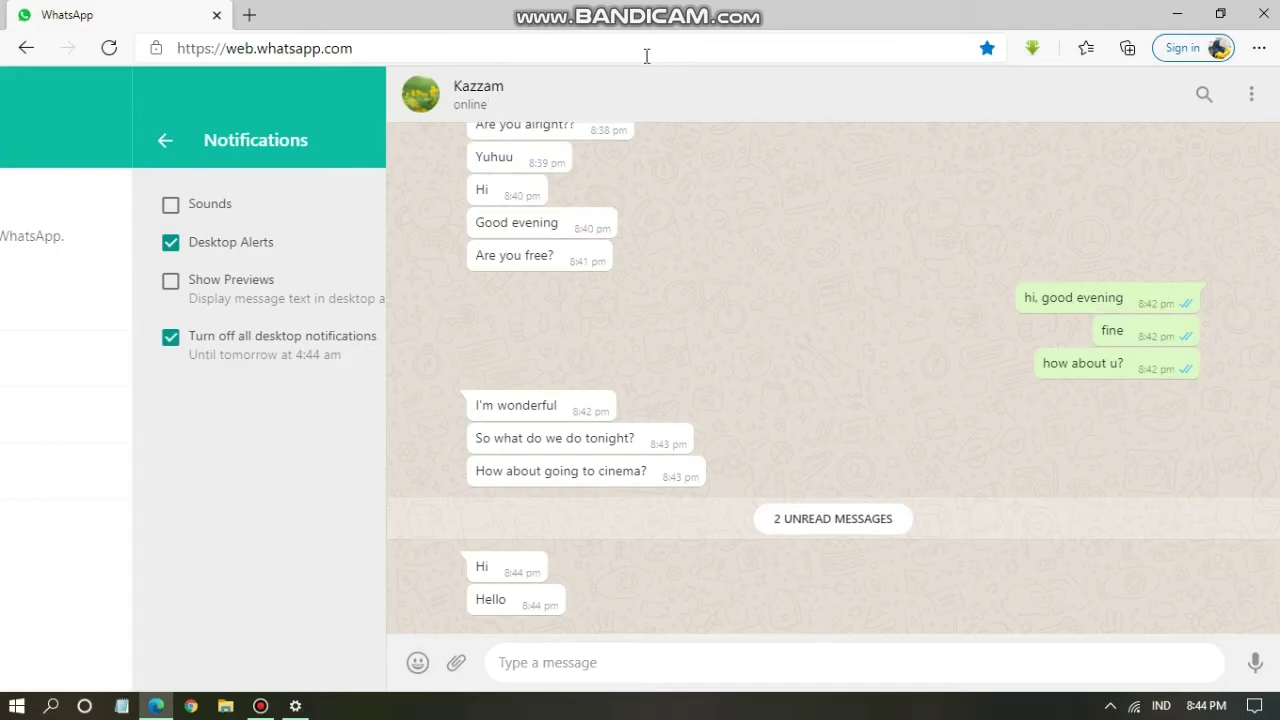
{"action": "left_click", "coordinate": [1176, 14]}
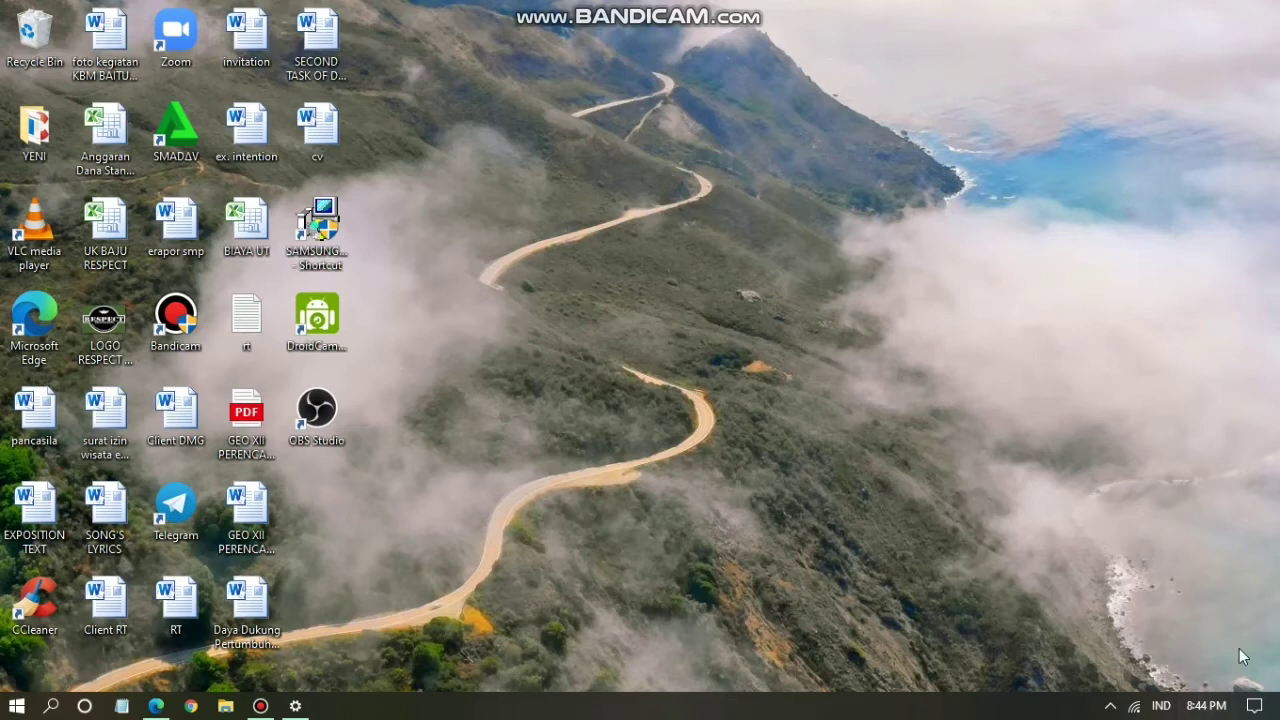
{"action": "left_click", "coordinate": [157, 706]}
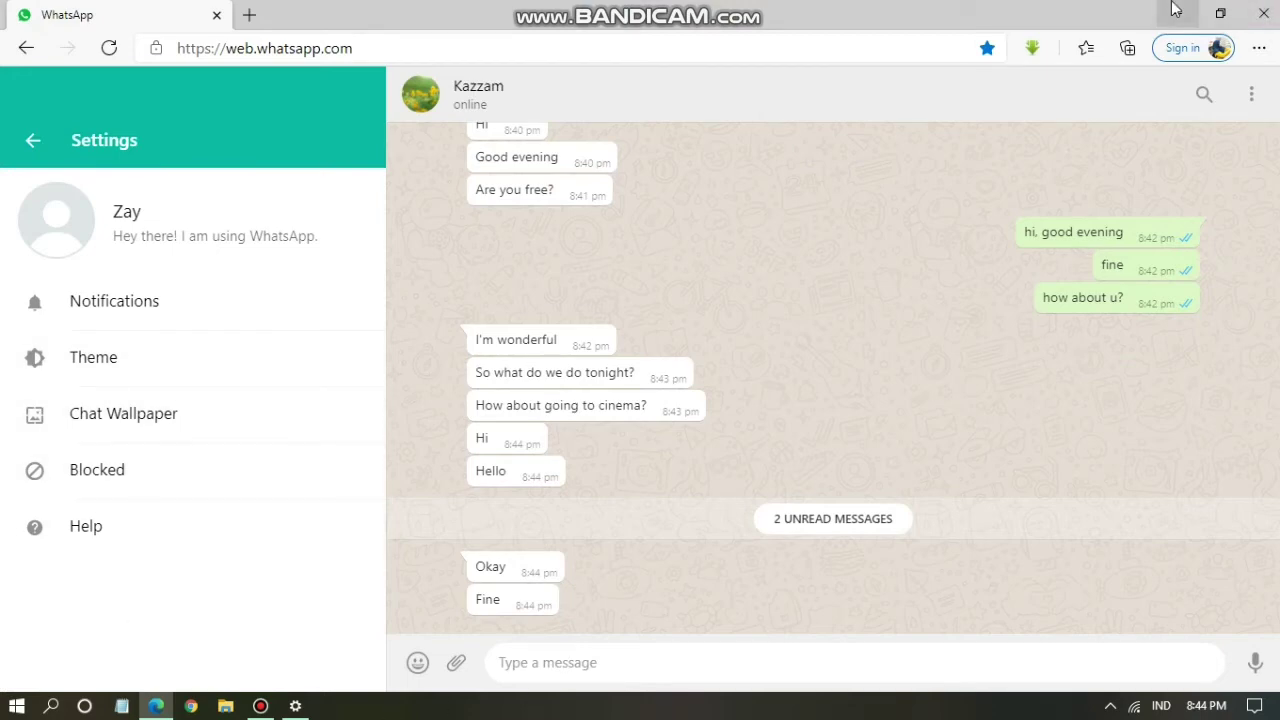
Step: Unmute all desktop notifications in Settings > Notifications
{"action": "left_click", "coordinate": [44, 142]}
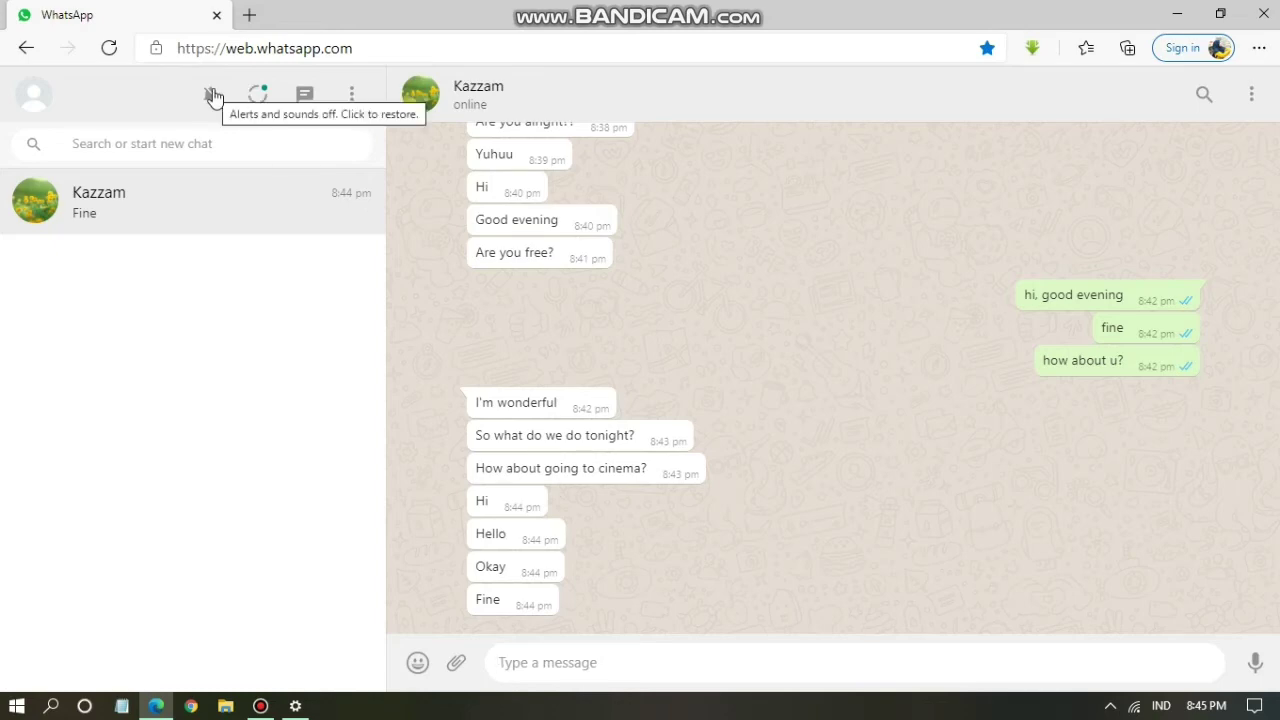
{"action": "left_click", "coordinate": [353, 95]}
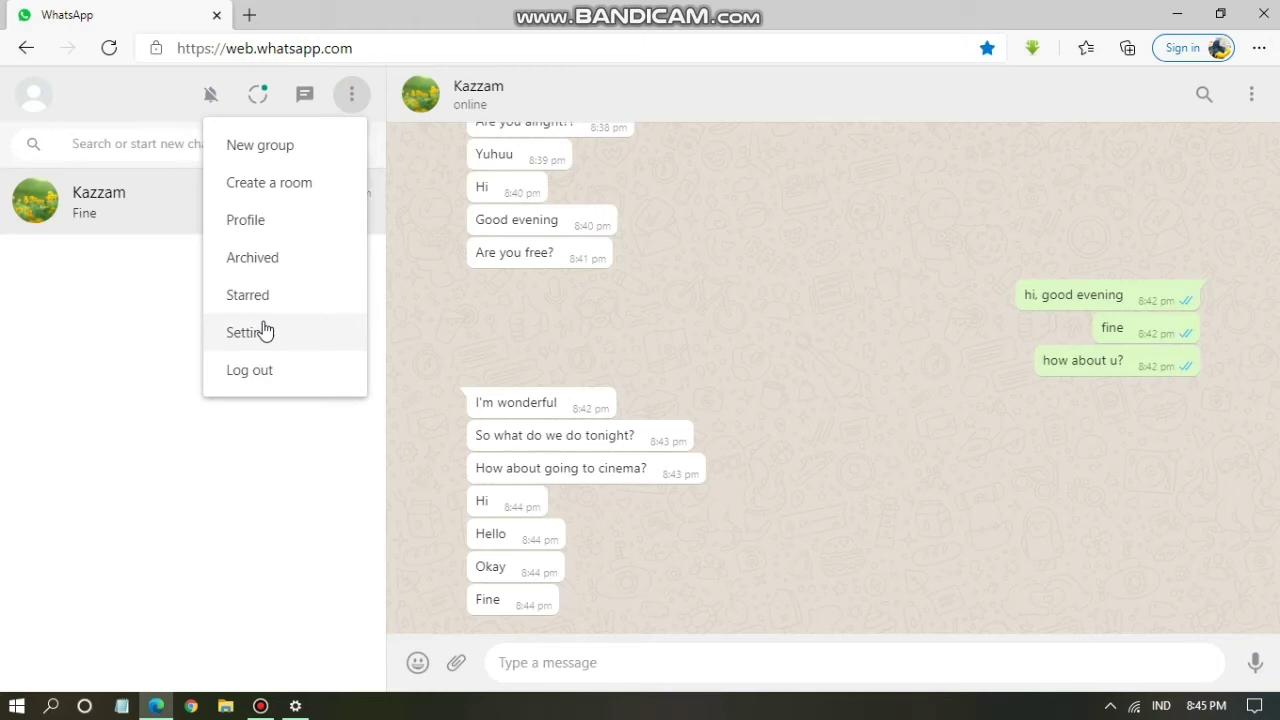
{"action": "left_click", "coordinate": [255, 333]}
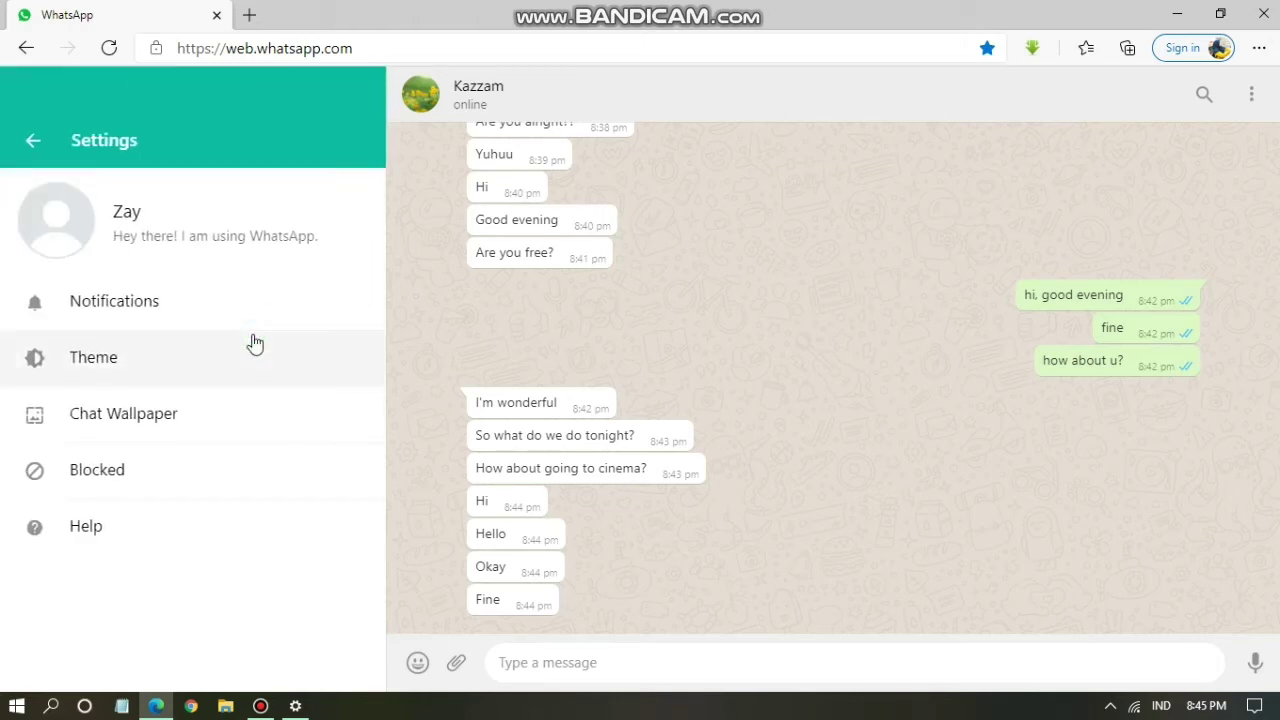
{"action": "left_click", "coordinate": [119, 310]}
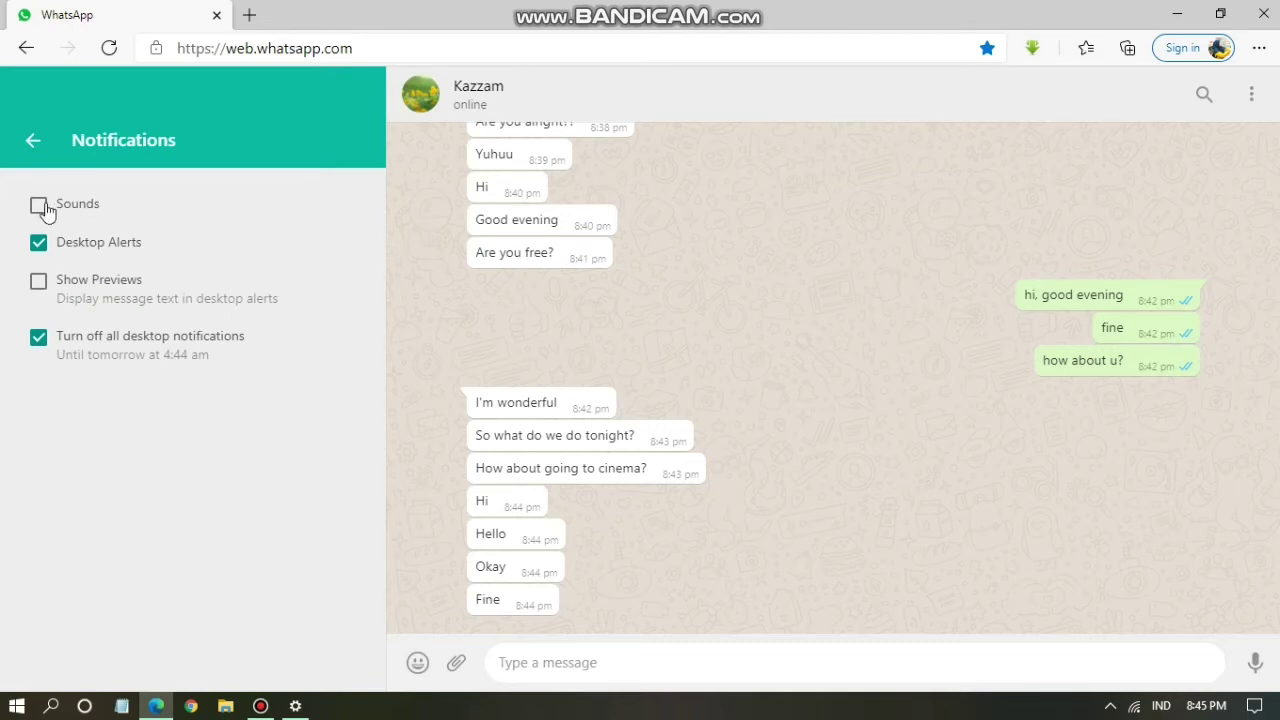
{"action": "left_click", "coordinate": [37, 340]}
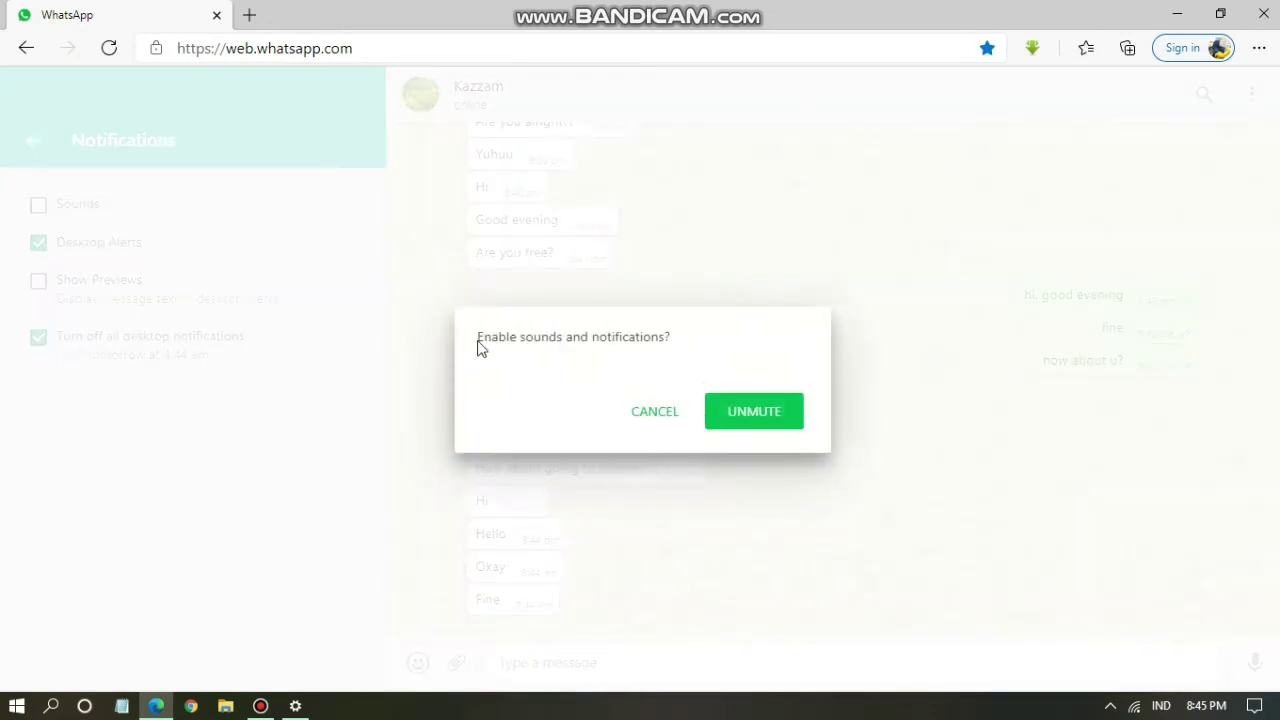
{"action": "left_click", "coordinate": [757, 412]}
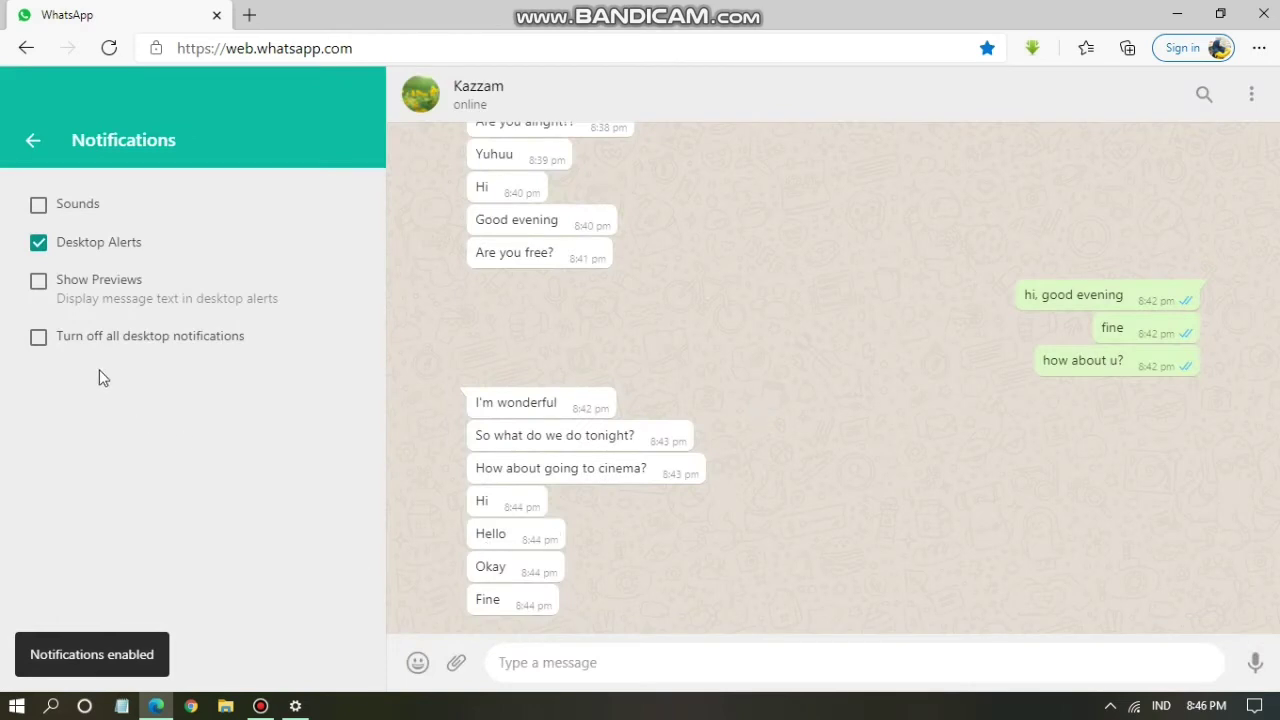
Step: Turn Show Previews and Sounds back on, return to chats, and minimize the browser
{"action": "left_click", "coordinate": [39, 283]}
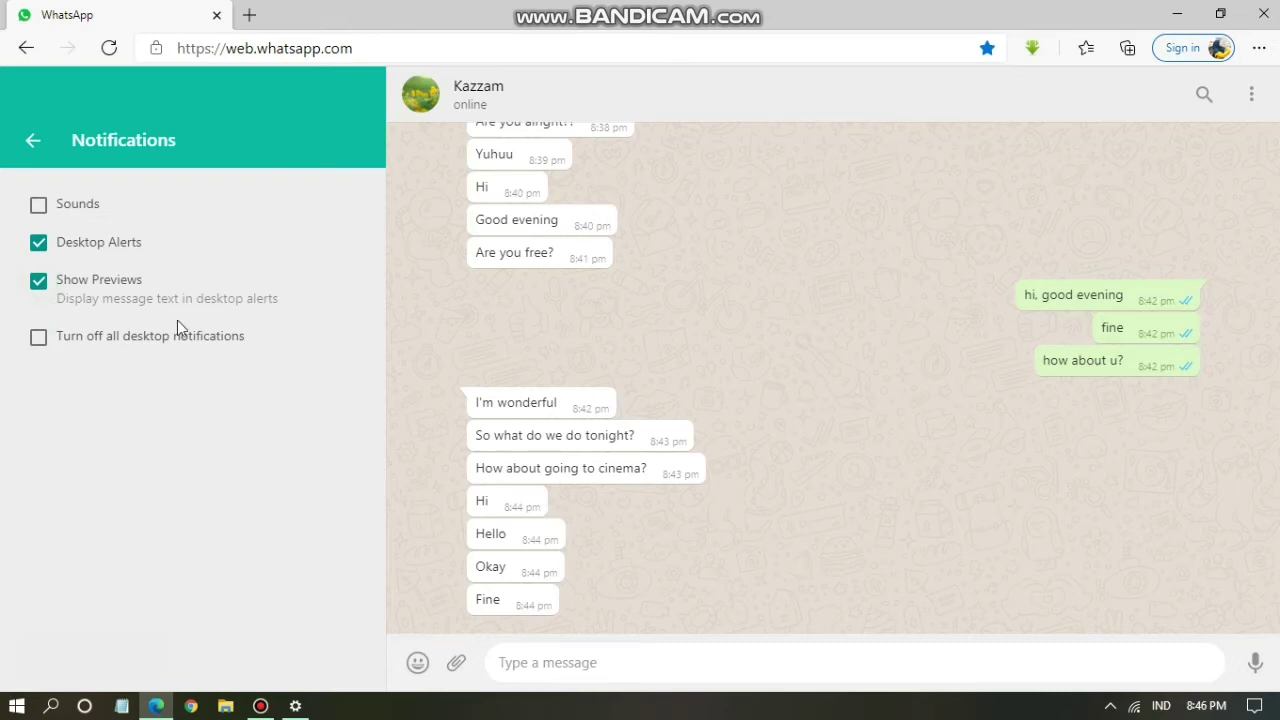
{"action": "left_click", "coordinate": [38, 205]}
{"action": "left_click", "coordinate": [36, 142]}
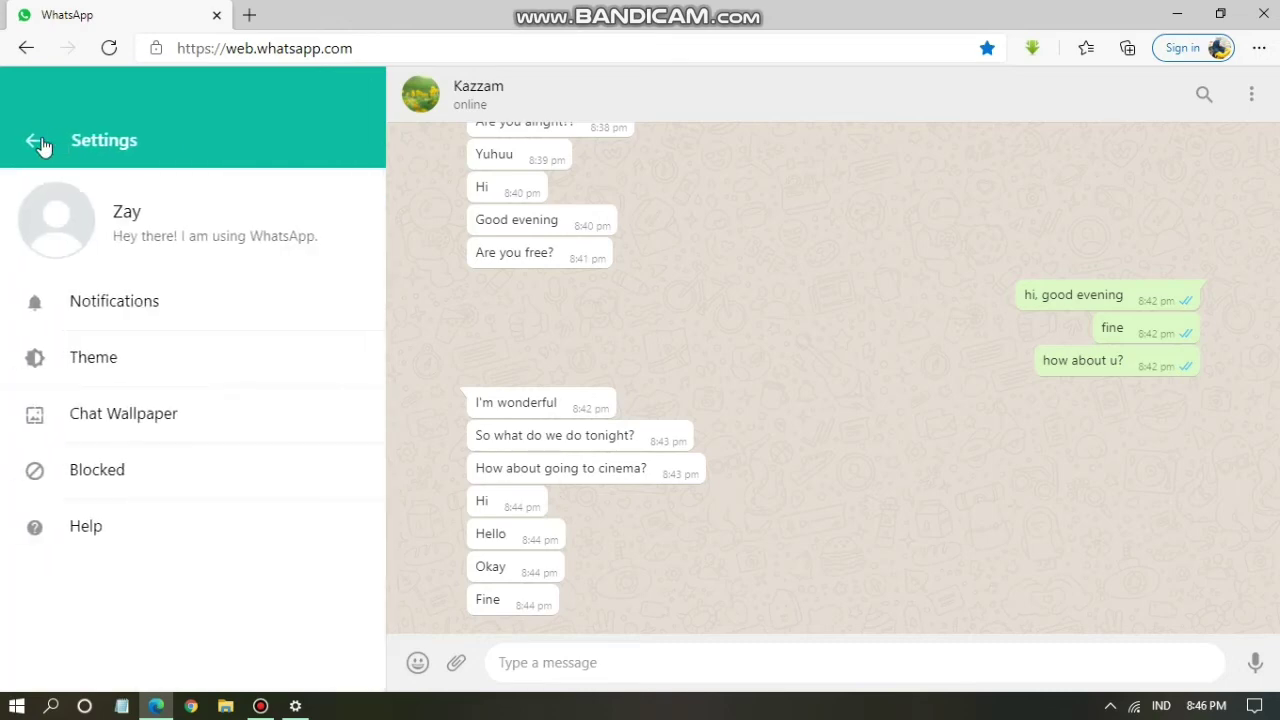
{"action": "left_click", "coordinate": [40, 145]}
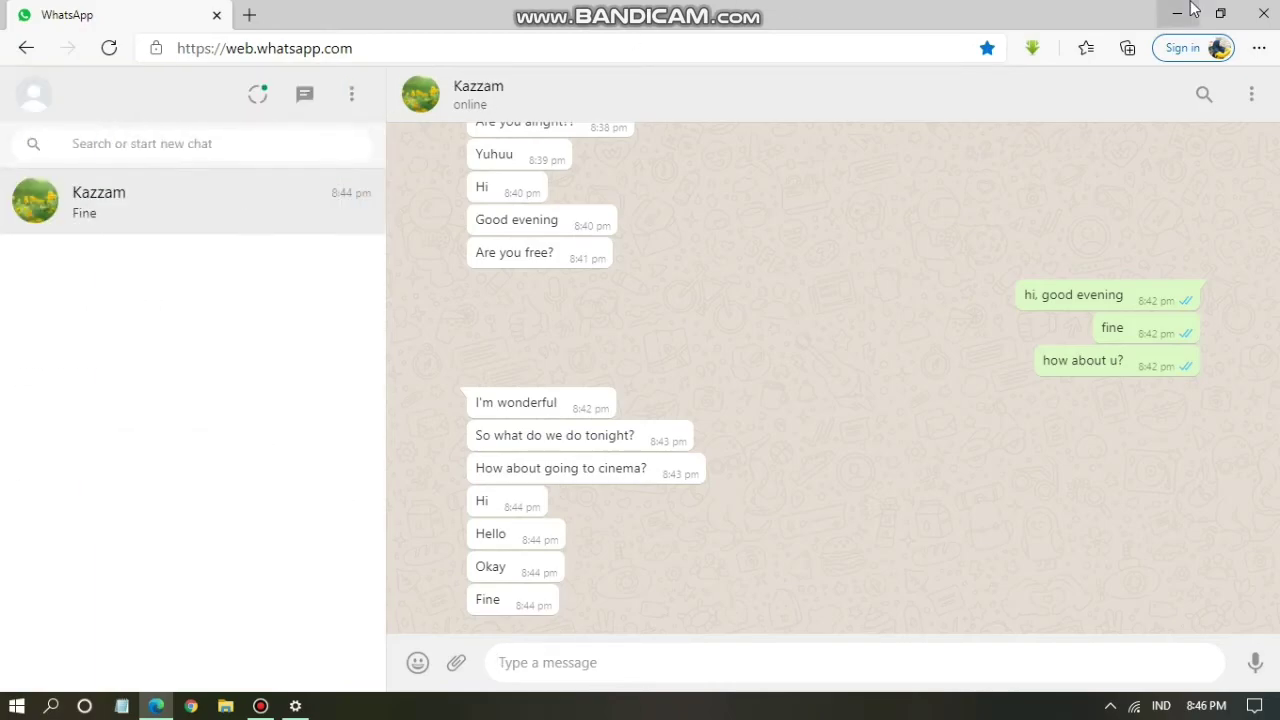
{"action": "left_click", "coordinate": [1177, 14]}
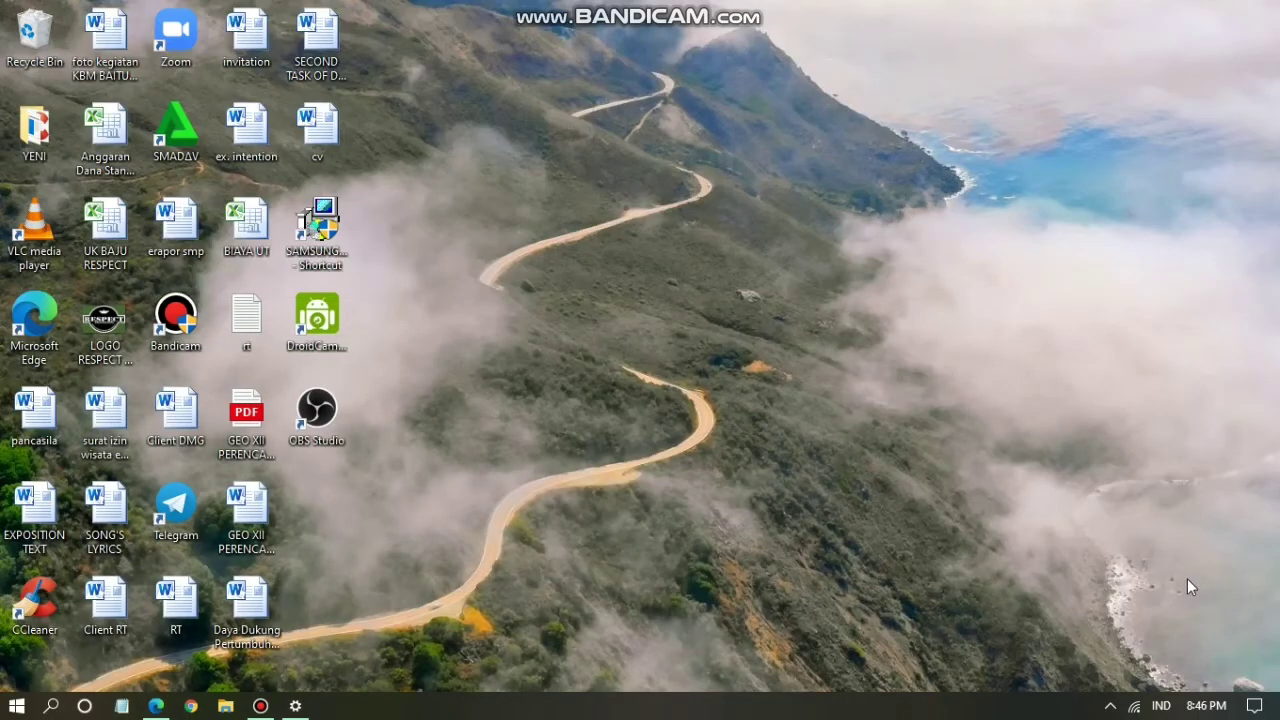